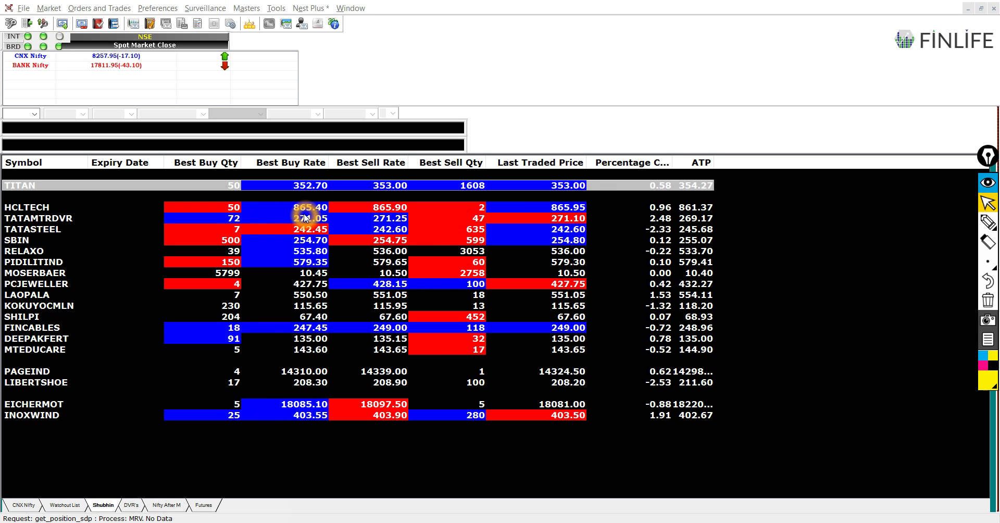
{"action": "left_click", "coordinate": [437, 221]}
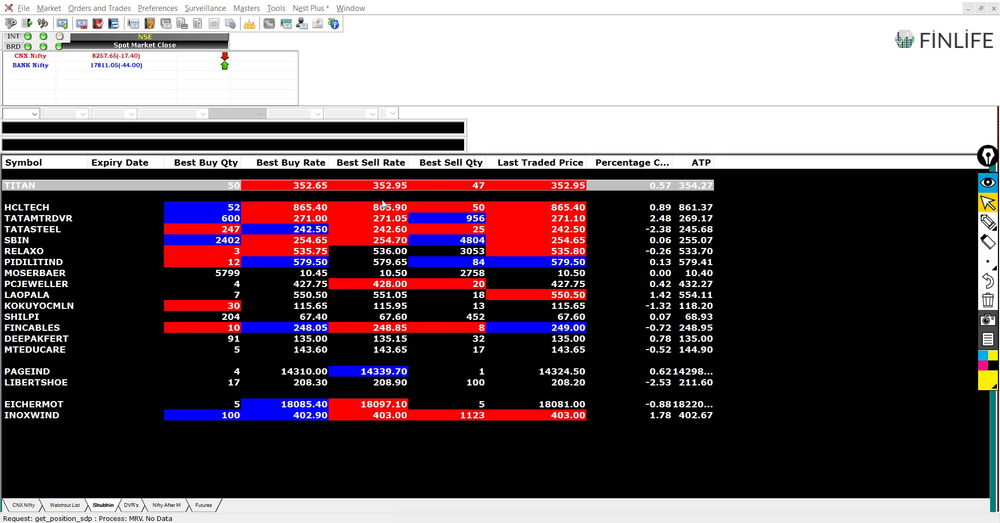
{"action": "left_click", "coordinate": [288, 208]}
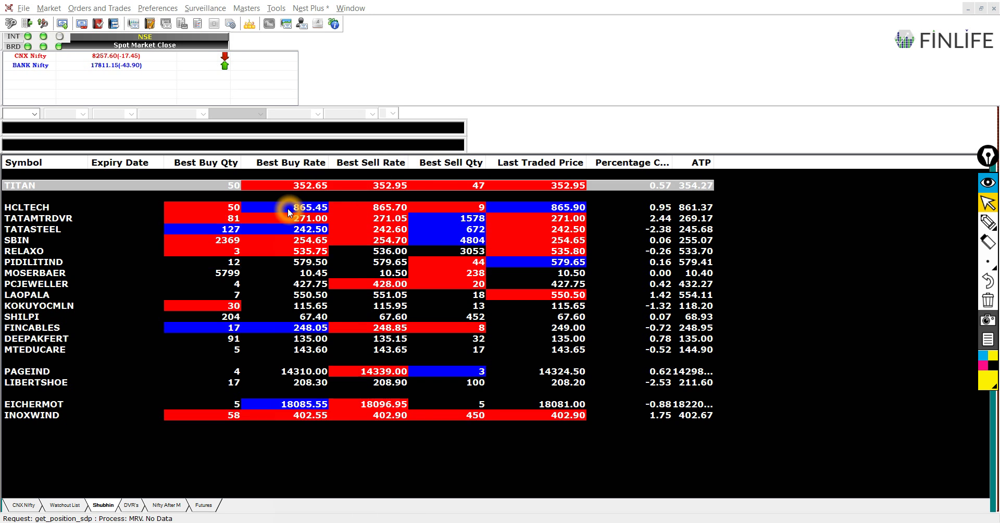
{"action": "left_click", "coordinate": [420, 218]}
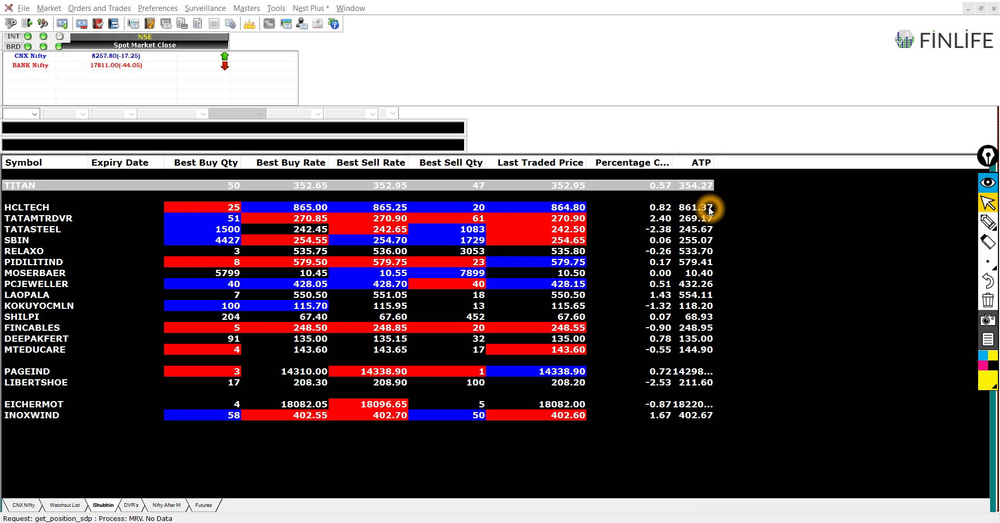
Circle TITAN's best sell rate and best buy rate in the market watch with the yellow pen.
{"action": "left_click", "coordinate": [982, 222]}
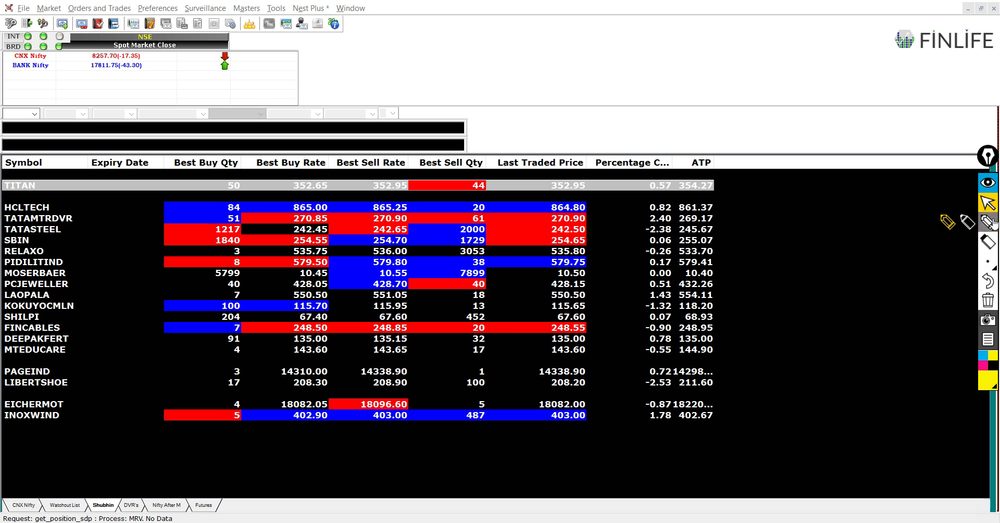
{"action": "left_click", "coordinate": [951, 223]}
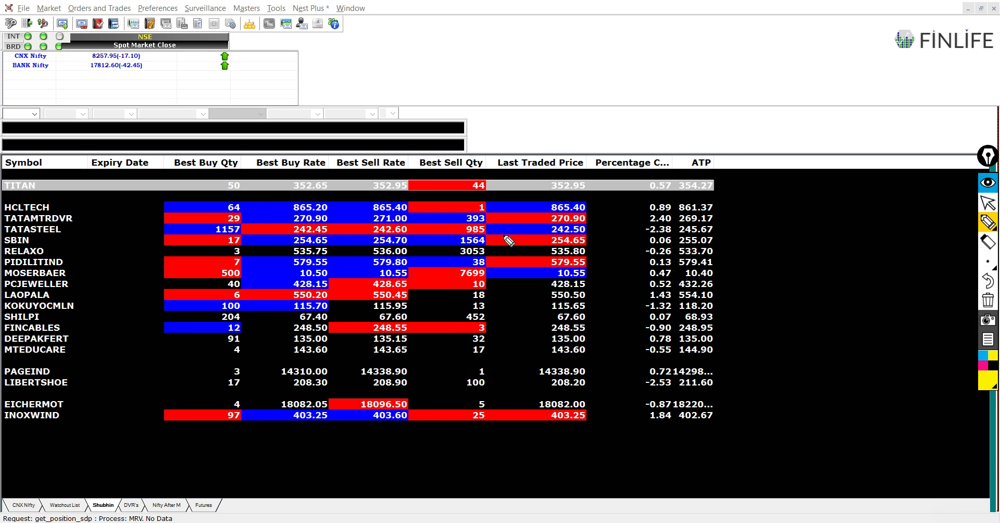
{"action": "mouse_move", "coordinate": [384, 172]}
{"action": "left_mouse_down"}
{"action": "mouse_move", "coordinate": [409, 190]}
{"action": "mouse_move", "coordinate": [412, 175]}
{"action": "mouse_move", "coordinate": [375, 169]}
{"action": "left_mouse_up"}
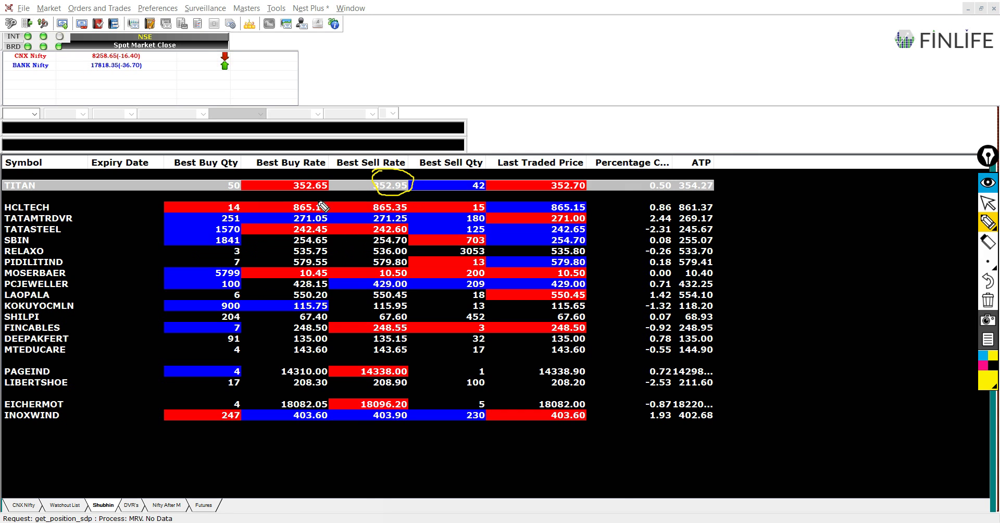
{"action": "left_click", "coordinate": [330, 209]}
{"action": "left_click", "coordinate": [336, 188]}
{"action": "mouse_move", "coordinate": [337, 187]}
{"action": "left_mouse_down"}
{"action": "mouse_move", "coordinate": [294, 172]}
{"action": "mouse_move", "coordinate": [297, 197]}
{"action": "mouse_move", "coordinate": [340, 191]}
{"action": "left_mouse_up"}
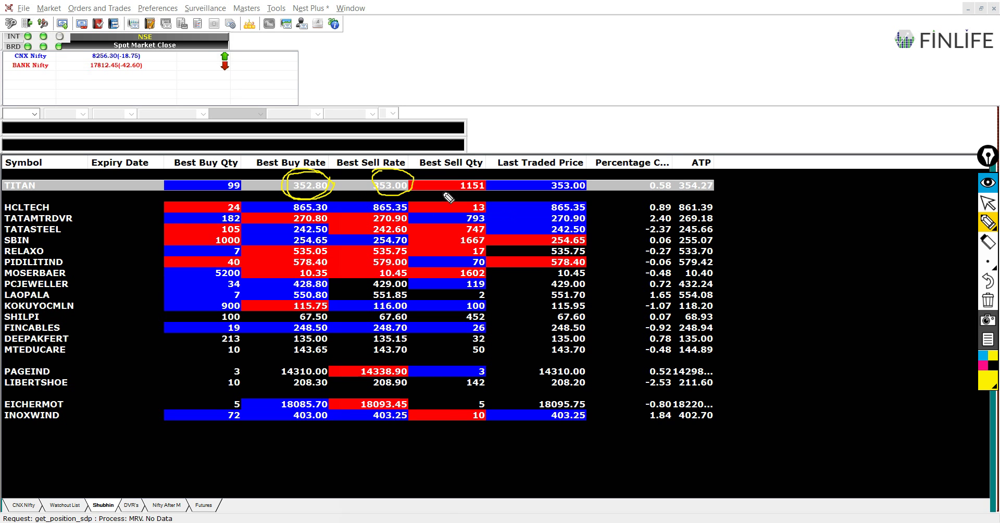
Circle TITAN's best sell quantity and best buy quantity in yellow.
{"action": "mouse_move", "coordinate": [469, 174]}
{"action": "left_mouse_down"}
{"action": "mouse_move", "coordinate": [458, 175]}
{"action": "mouse_move", "coordinate": [504, 190]}
{"action": "left_mouse_up"}
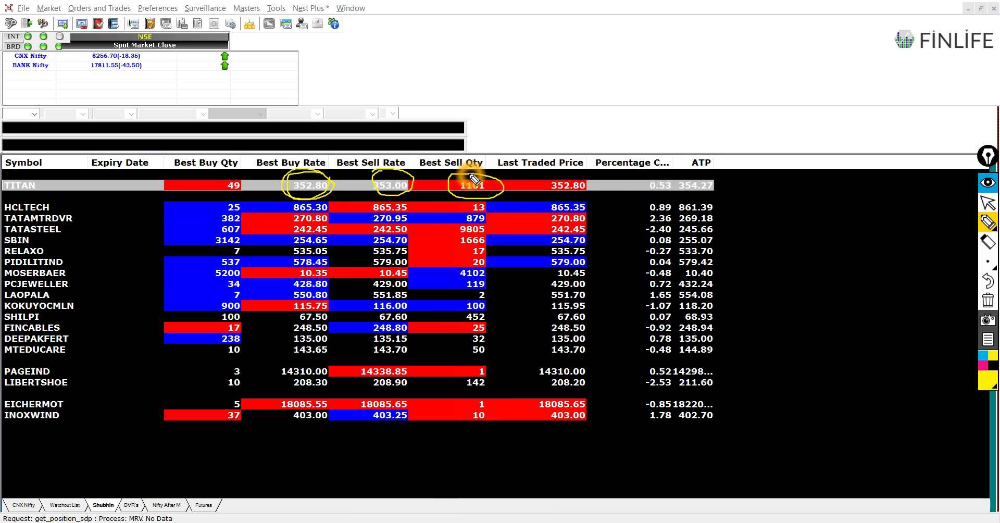
{"action": "left_click", "coordinate": [226, 177]}
{"action": "mouse_move", "coordinate": [227, 177]}
{"action": "left_mouse_down"}
{"action": "mouse_move", "coordinate": [219, 200]}
{"action": "mouse_move", "coordinate": [230, 177]}
{"action": "left_mouse_up"}
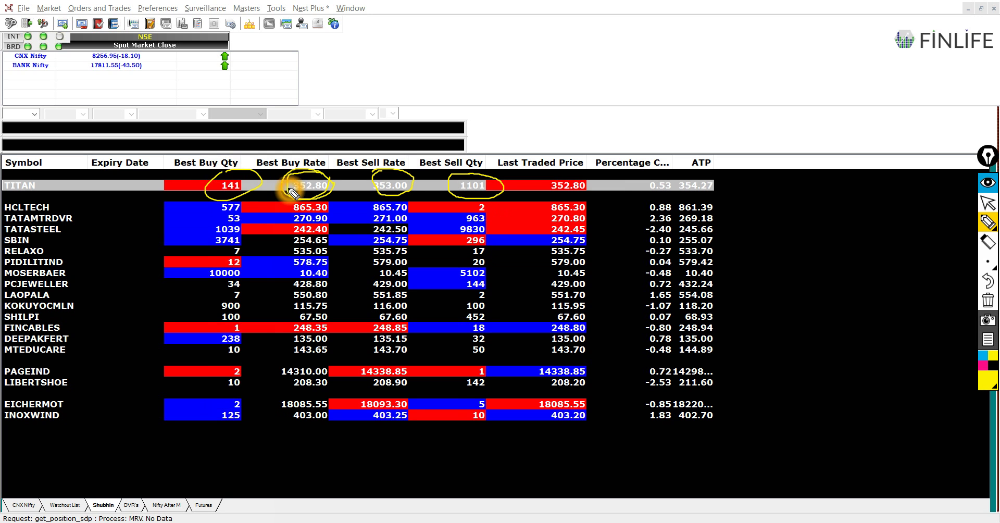
Circle TITAN's last traded price, percentage change and ATP in yellow.
{"action": "left_click", "coordinate": [499, 207]}
{"action": "mouse_move", "coordinate": [573, 171]}
{"action": "left_mouse_down"}
{"action": "mouse_move", "coordinate": [539, 189]}
{"action": "mouse_move", "coordinate": [608, 186]}
{"action": "left_mouse_up"}
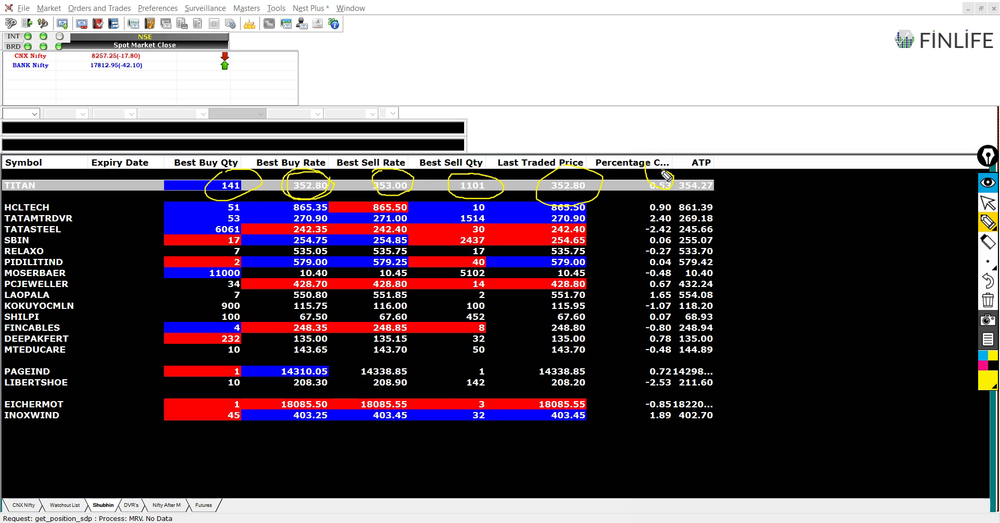
{"action": "left_click_drag", "start_coordinate": [651, 174], "coordinate": [646, 163]}
{"action": "mouse_move", "coordinate": [686, 173]}
{"action": "left_mouse_down"}
{"action": "mouse_move", "coordinate": [679, 196]}
{"action": "mouse_move", "coordinate": [720, 190]}
{"action": "mouse_move", "coordinate": [692, 179]}
{"action": "left_mouse_up"}
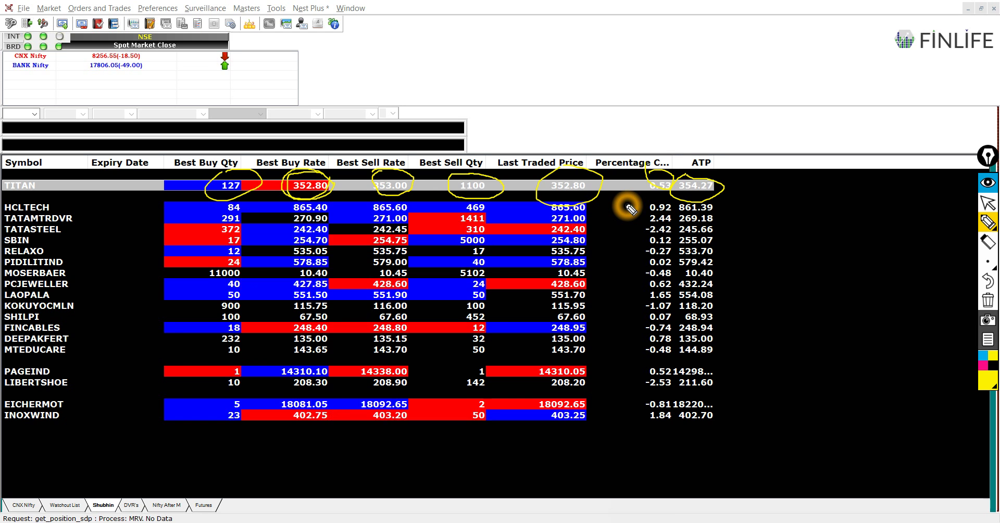
Return to the normal pointer and open the Snap Quote for TITAN, placing its window below the TITAN row.
{"action": "left_click", "coordinate": [988, 203]}
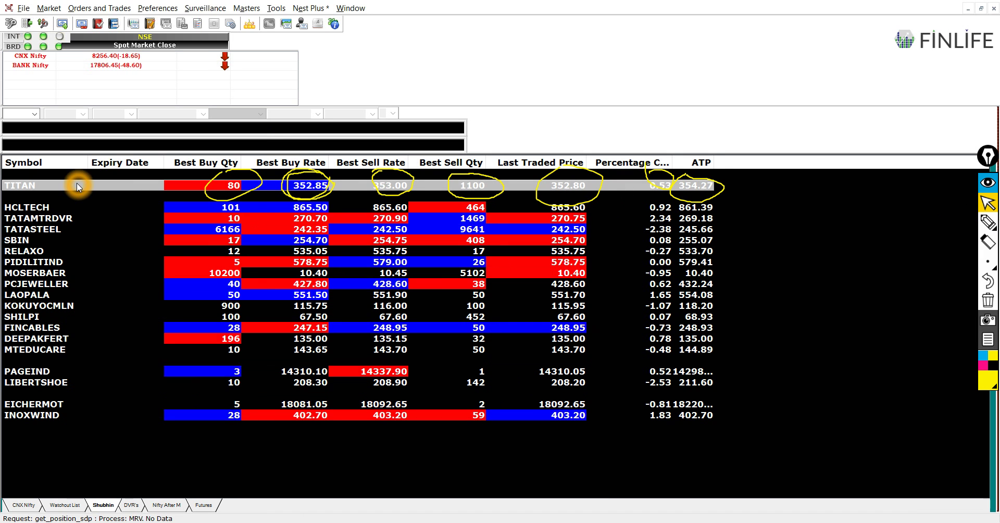
{"action": "key", "text": "F6"}
{"action": "left_click_drag", "start_coordinate": [230, 331], "coordinate": [229, 329]}
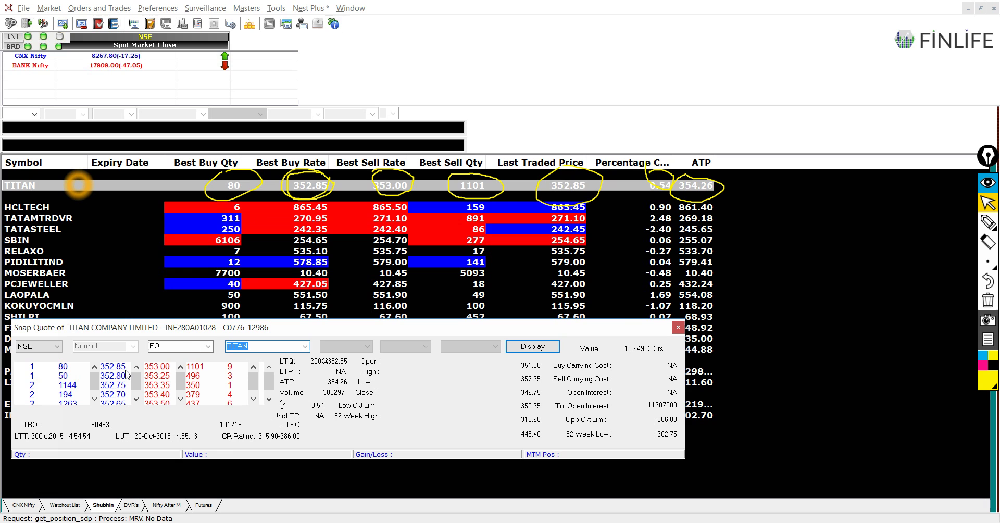
Circle the Value figure in yellow in TITAN's Snap Quote, and mark ATP and Volume with black ticks and an arrow towards Value.
{"action": "left_click", "coordinate": [987, 223]}
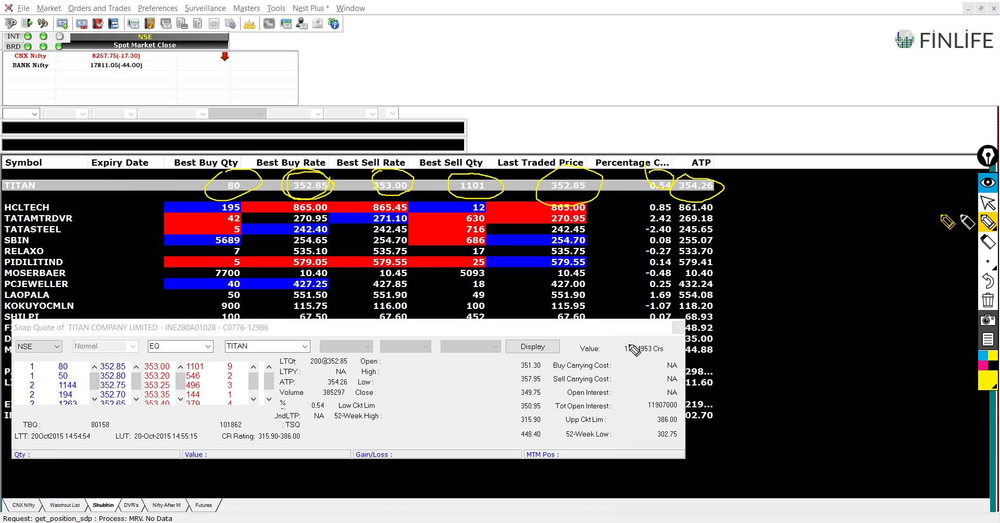
{"action": "mouse_move", "coordinate": [625, 376]}
{"action": "left_mouse_down"}
{"action": "mouse_move", "coordinate": [677, 359]}
{"action": "mouse_move", "coordinate": [633, 341]}
{"action": "left_mouse_up"}
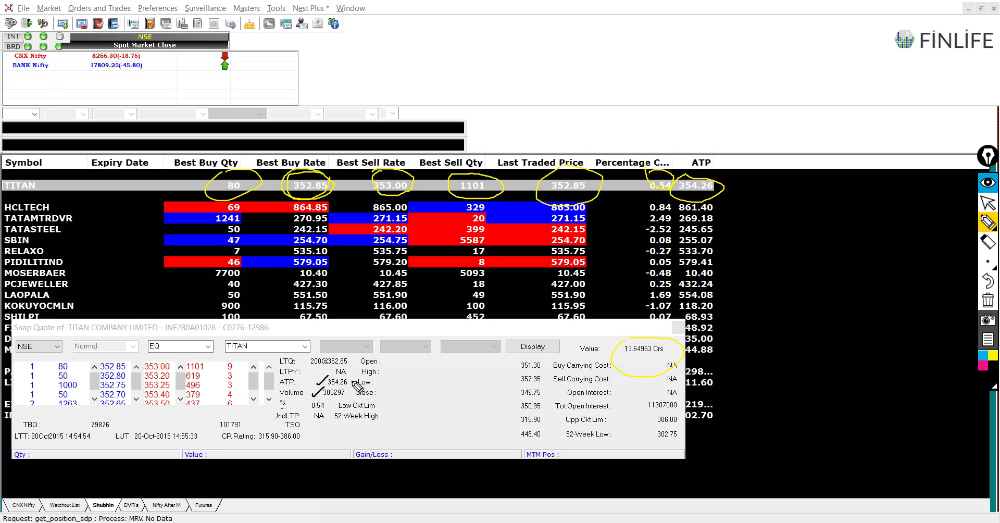
{"action": "left_click_drag", "start_coordinate": [352, 381], "coordinate": [594, 345]}
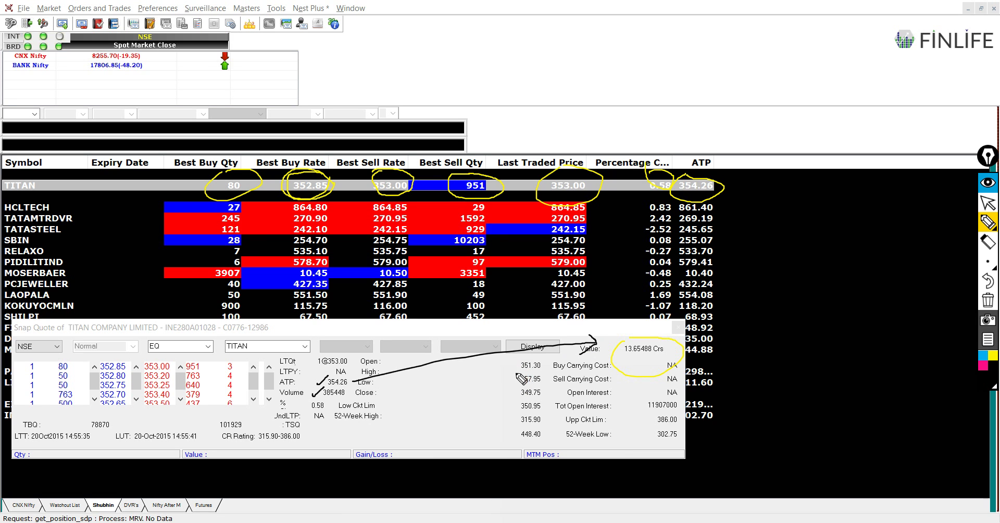
Put black tick marks beside the Open, High, Low and Close prices in TITAN's Snap Quote.
{"action": "left_click_drag", "start_coordinate": [516, 372], "coordinate": [524, 358]}
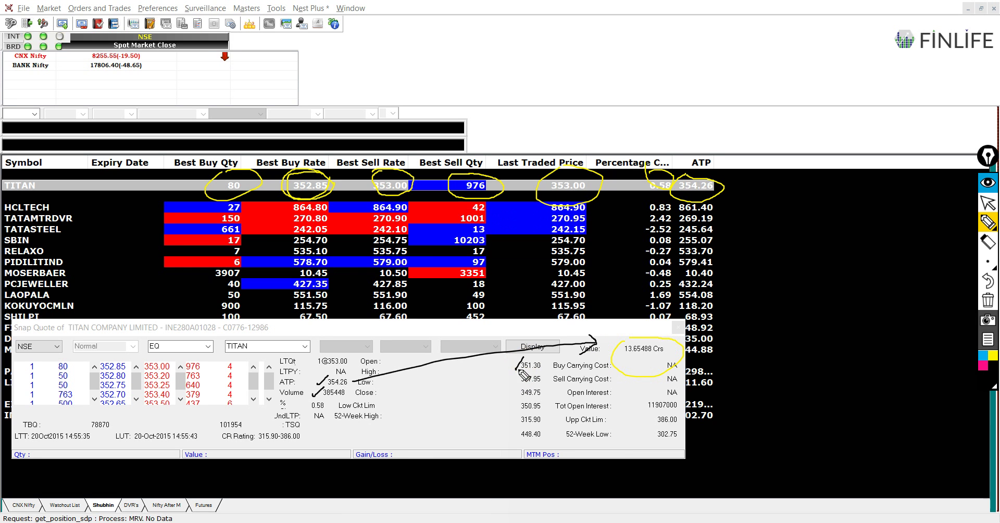
{"action": "mouse_move", "coordinate": [506, 392]}
{"action": "left_mouse_down"}
{"action": "mouse_move", "coordinate": [525, 373]}
{"action": "mouse_move", "coordinate": [522, 391]}
{"action": "left_mouse_up"}
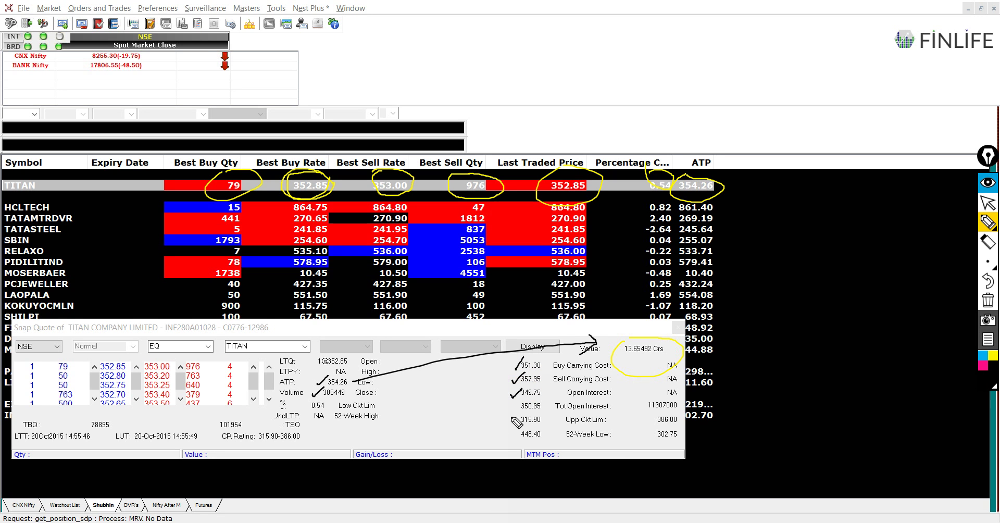
{"action": "left_click", "coordinate": [513, 411]}
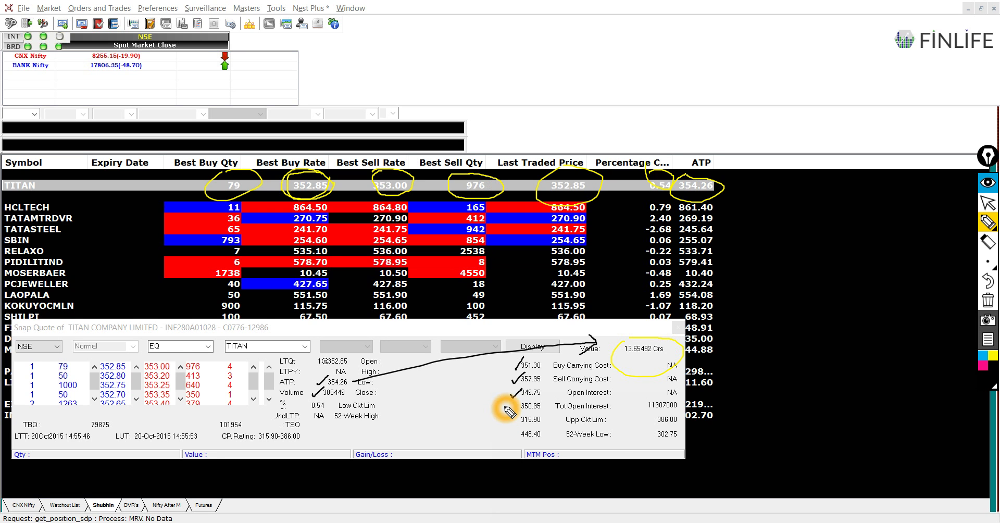
{"action": "left_click_drag", "start_coordinate": [505, 403], "coordinate": [521, 397]}
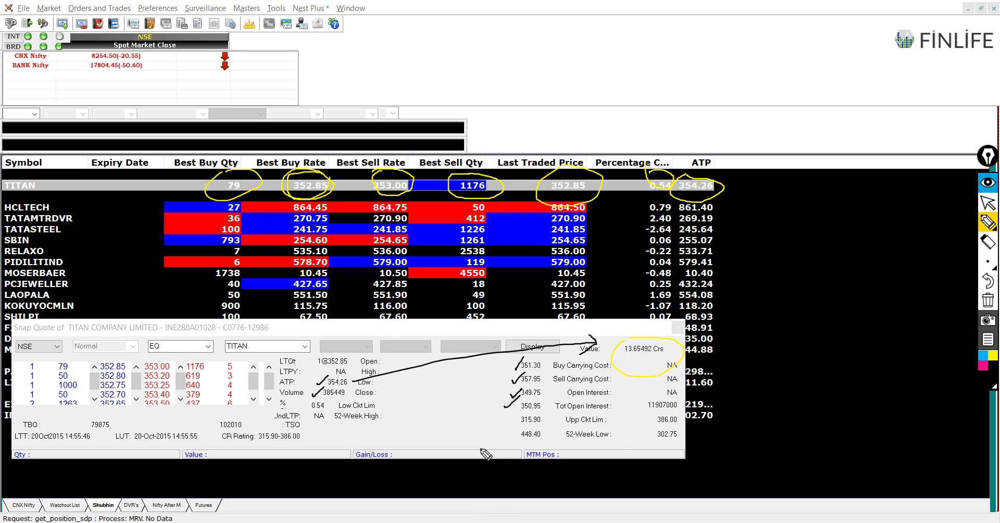
Put black tick marks beside the 52-week high and 52-week low prices in TITAN's Snap Quote.
{"action": "left_click", "coordinate": [431, 420]}
{"action": "left_click", "coordinate": [500, 440]}
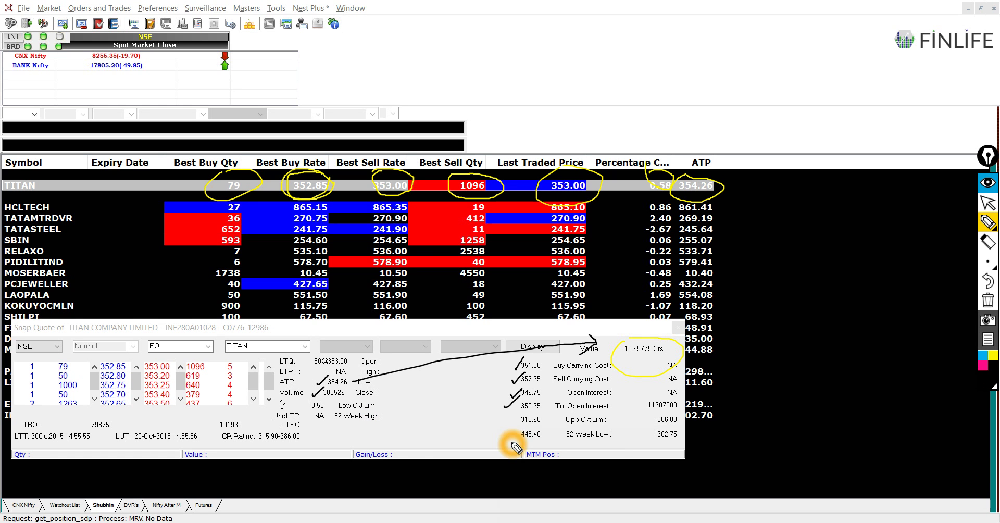
{"action": "left_click_drag", "start_coordinate": [499, 438], "coordinate": [522, 417]}
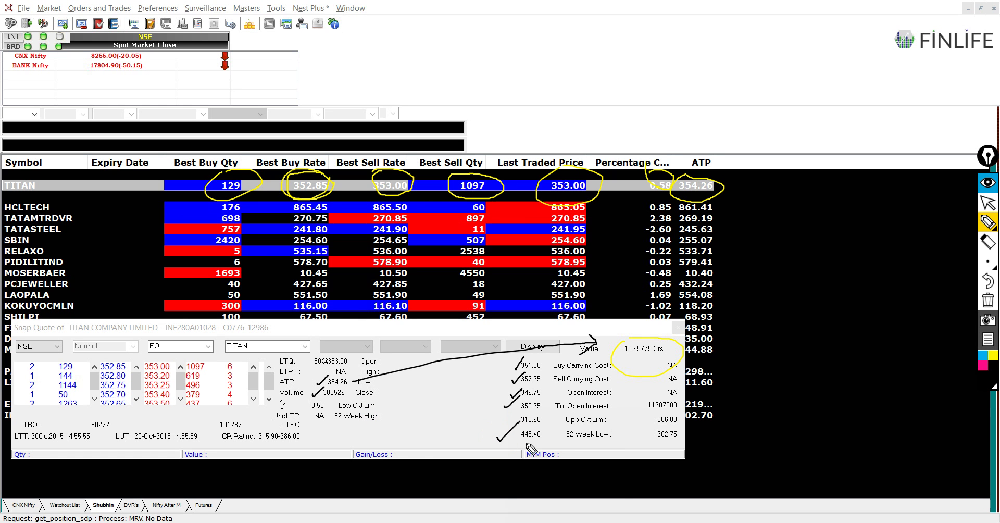
{"action": "left_click", "coordinate": [630, 442]}
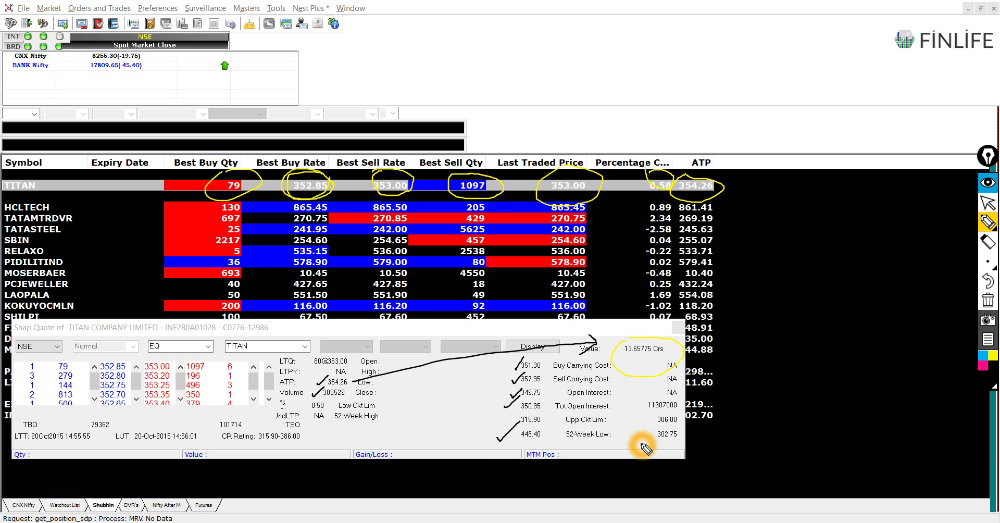
{"action": "left_click", "coordinate": [643, 446]}
{"action": "left_click_drag", "start_coordinate": [655, 437], "coordinate": [652, 430]}
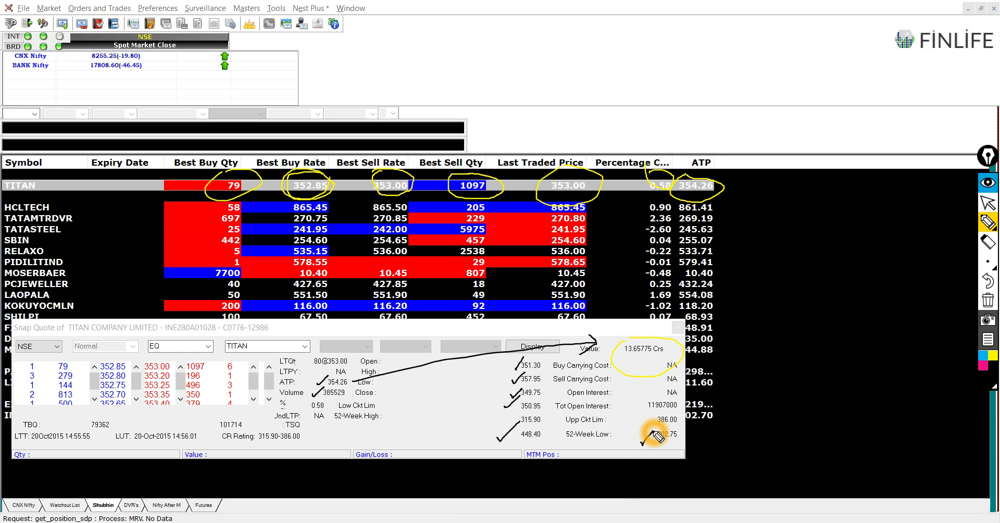